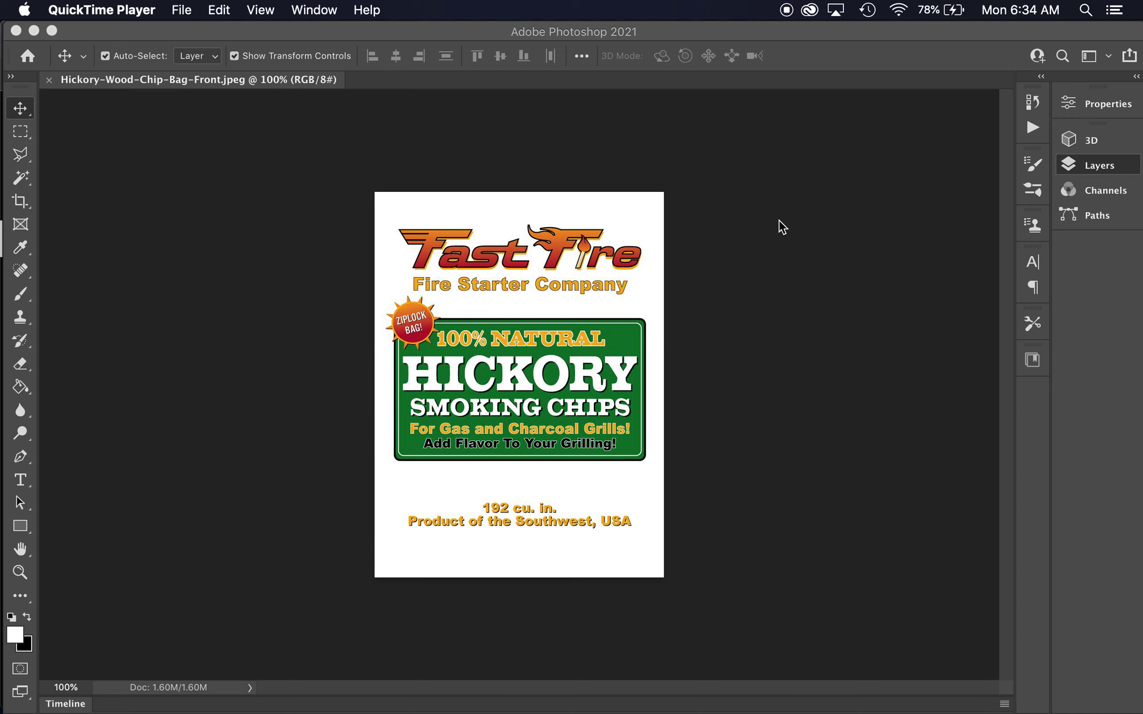
Step: Open the Layers panel to show the chip bag's locked Background layer
{"action": "left_click", "coordinate": [1096, 167]}
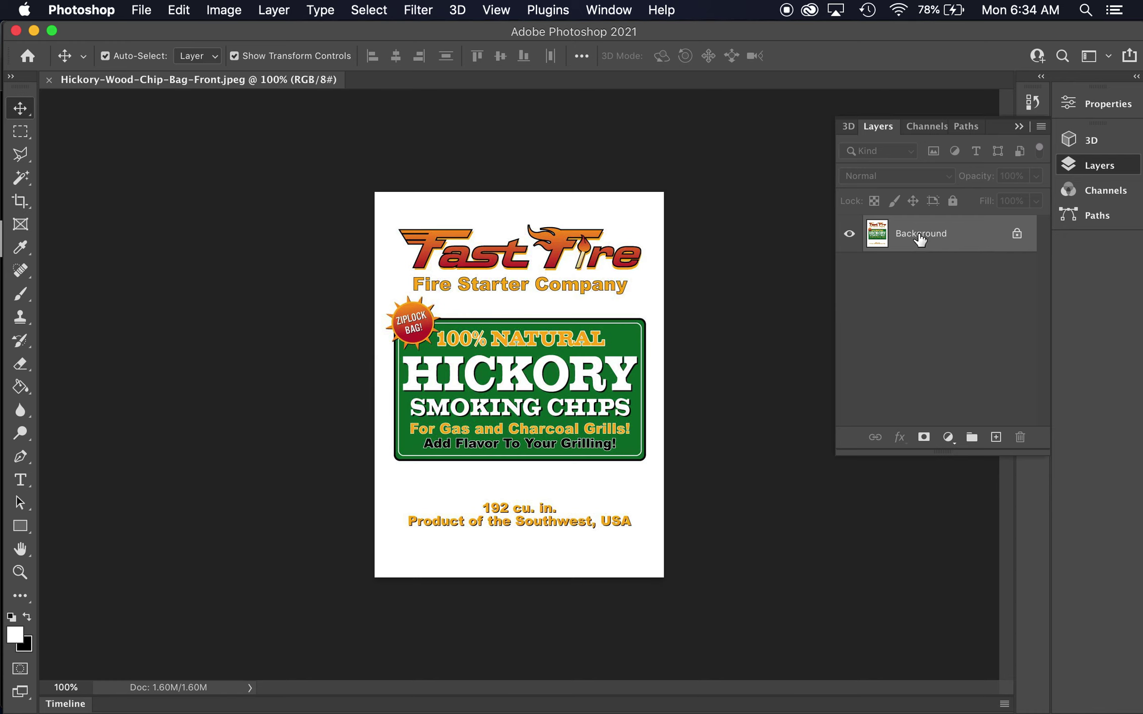
Step: Unlock the Background layer into Layer 0 and pick the Rectangular Marquee tool
{"action": "left_click", "coordinate": [1017, 236]}
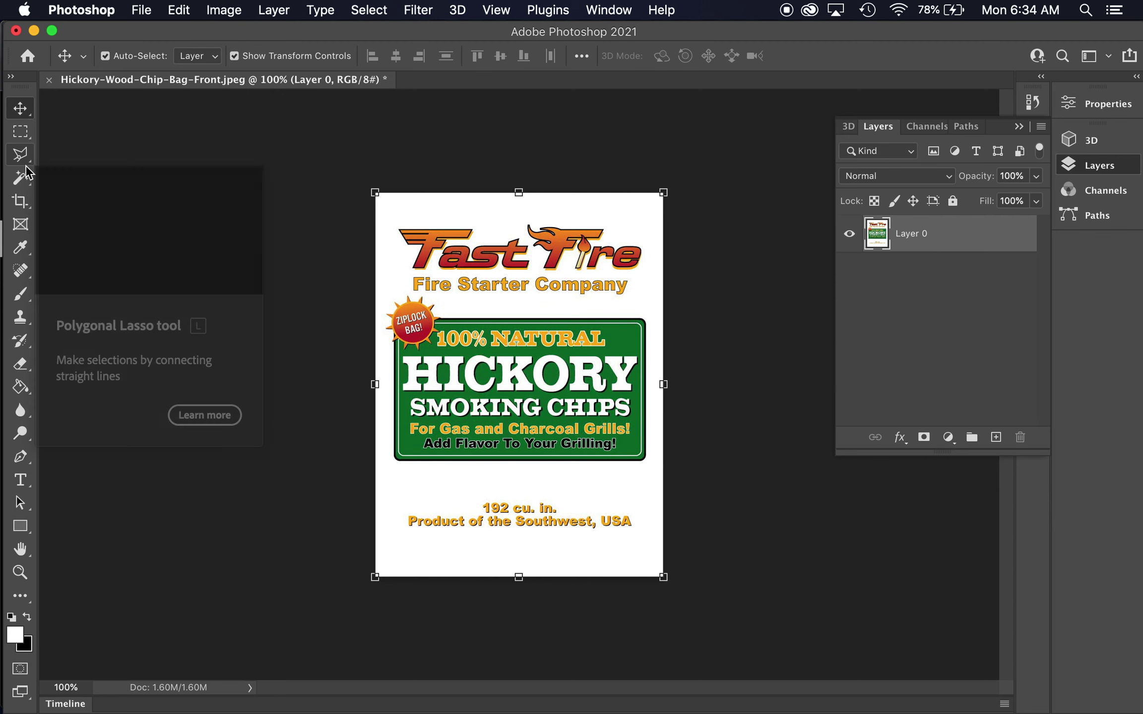
{"action": "left_click", "coordinate": [25, 130]}
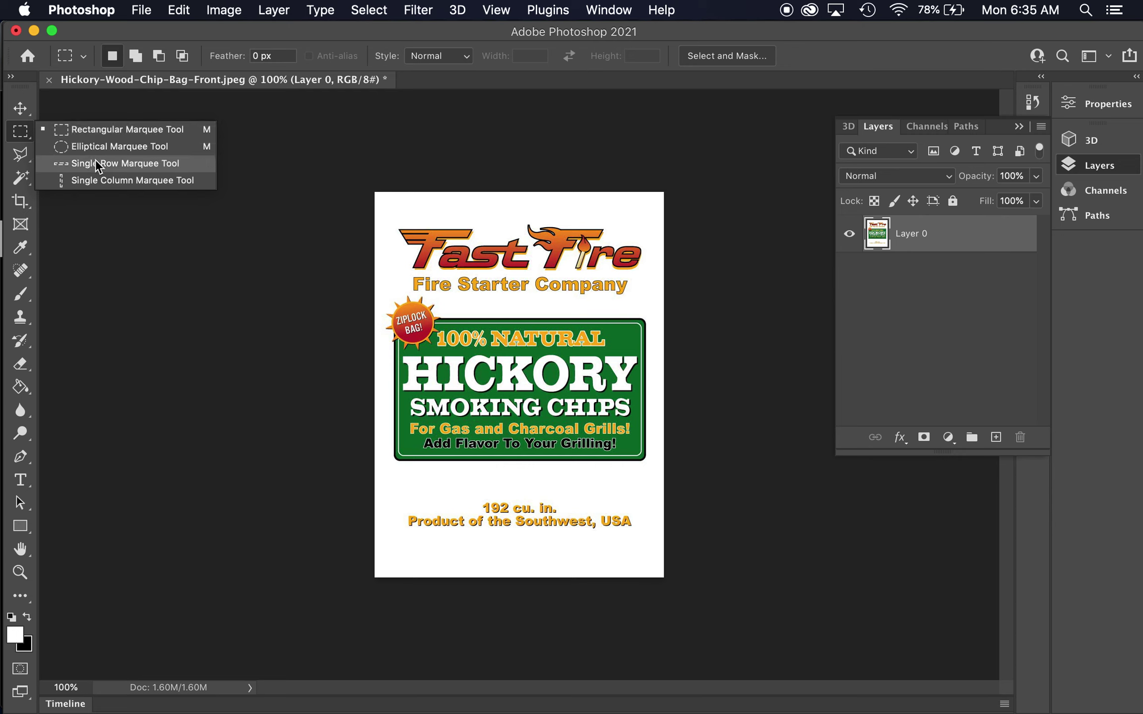
{"action": "left_click", "coordinate": [20, 158]}
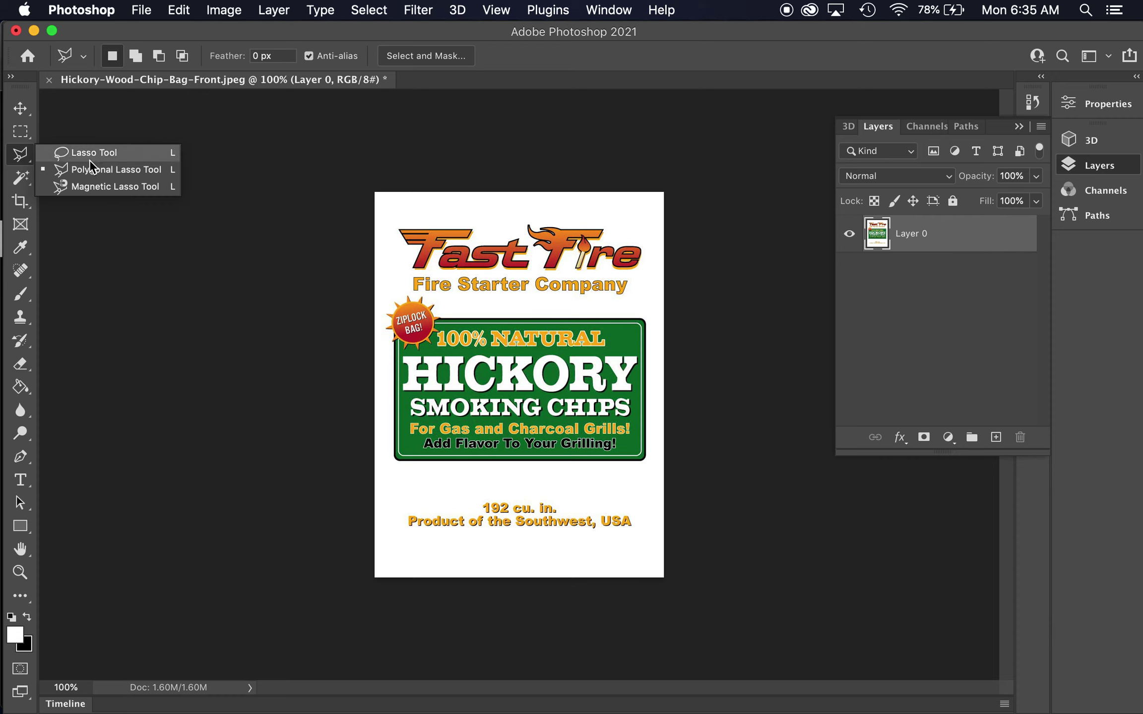
{"action": "left_click", "coordinate": [20, 137]}
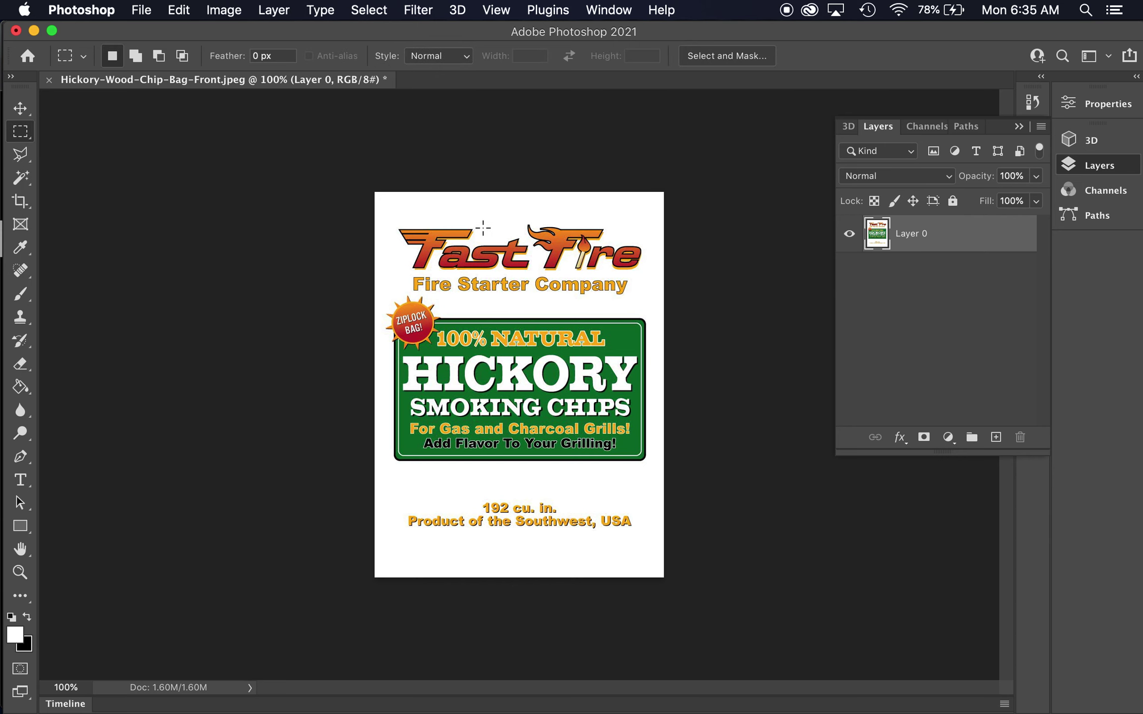
Step: Marquee-select the Fast Fire logo and Fire Starter Company line, zooming in to check the edges
{"action": "left_click_drag", "start_coordinate": [394, 212], "coordinate": [652, 300]}
{"action": "key", "text": "super+equal"}
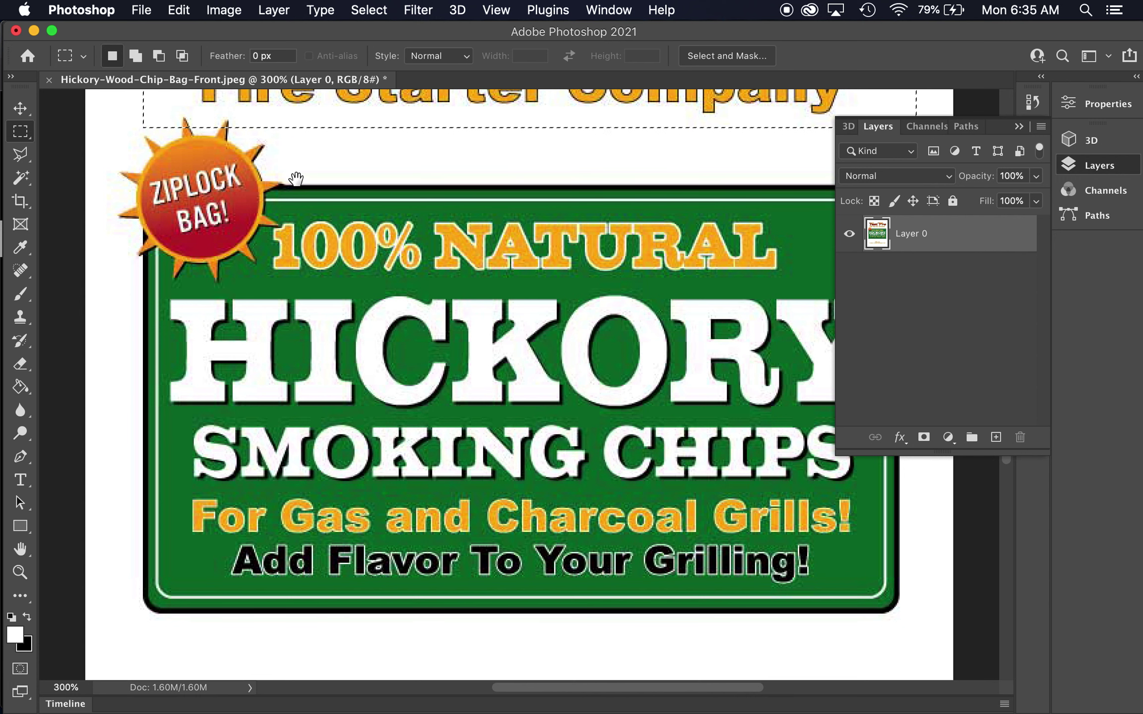
{"action": "scroll", "coordinate": [296, 178], "scroll_direction": "up", "scroll_amount": 4}
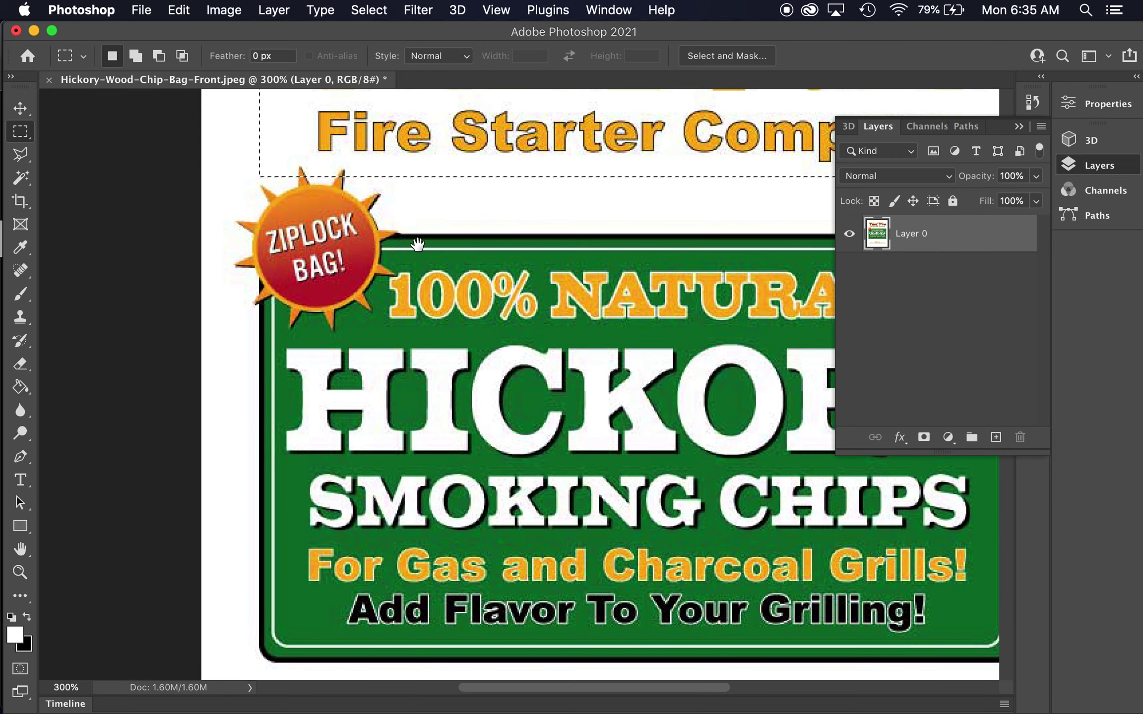
{"action": "scroll", "coordinate": [332, 230], "scroll_direction": "left", "scroll_amount": 5}
{"action": "scroll", "coordinate": [333, 231], "scroll_direction": "down", "scroll_amount": 2}
{"action": "scroll", "coordinate": [348, 278], "scroll_direction": "up", "scroll_amount": 4}
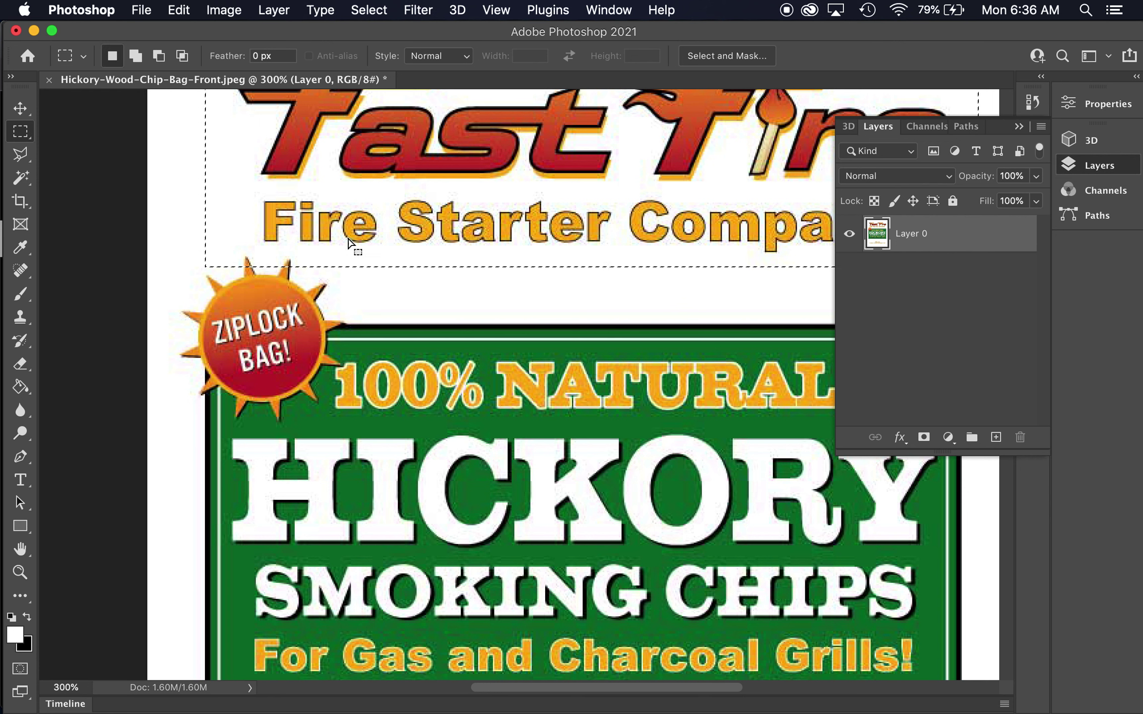
{"action": "key", "text": "alt"}
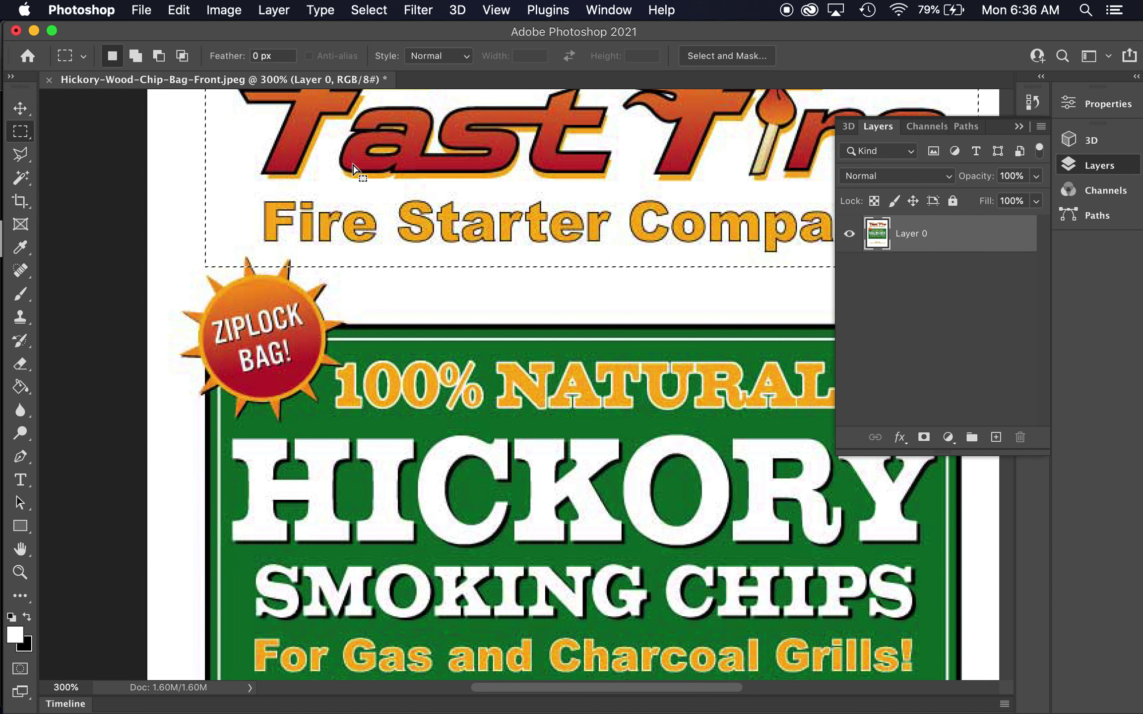
{"action": "key", "text": "alt"}
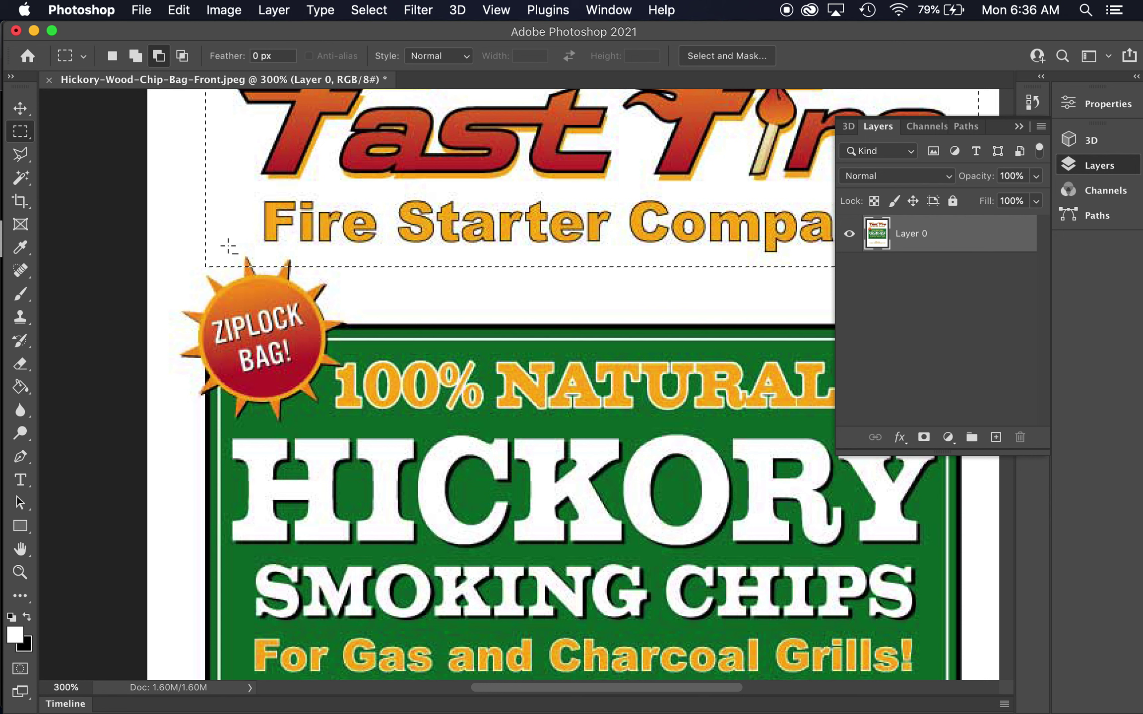
Step: Subtract a small notch near the ZIPLOCK BAG starburst from the logo selection, then zoom out to 200%
{"action": "left_click_drag", "start_coordinate": [304, 286], "coordinate": [230, 244]}
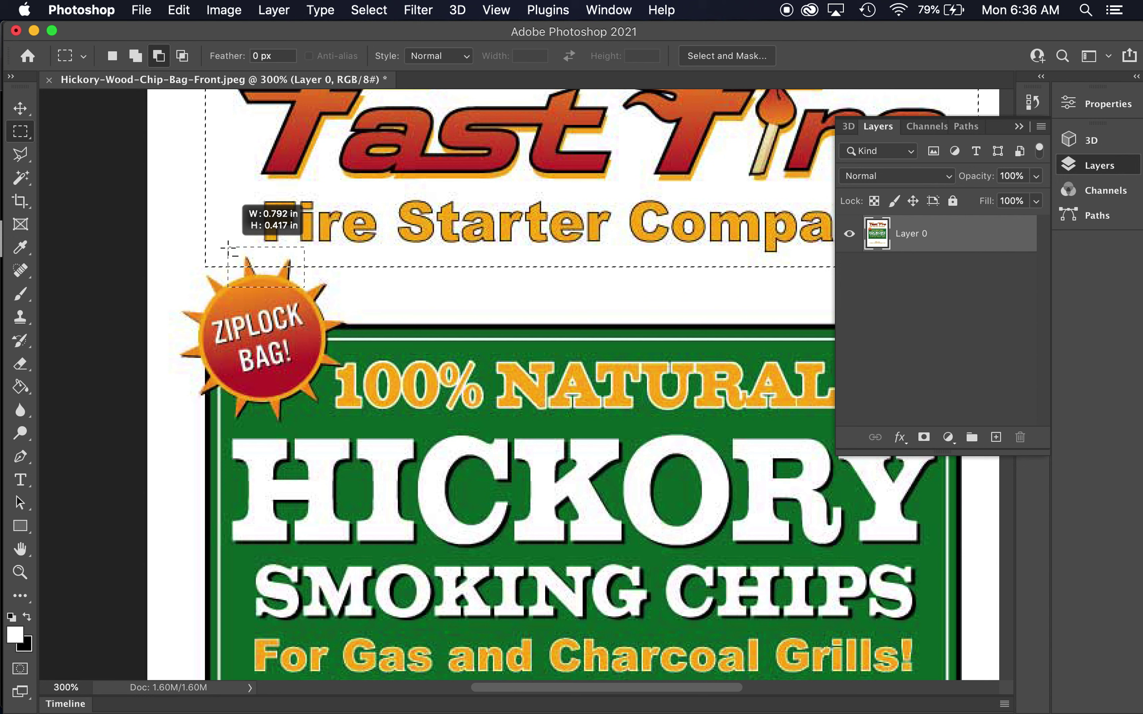
{"action": "left_click_drag", "start_coordinate": [228, 247], "coordinate": [228, 246]}
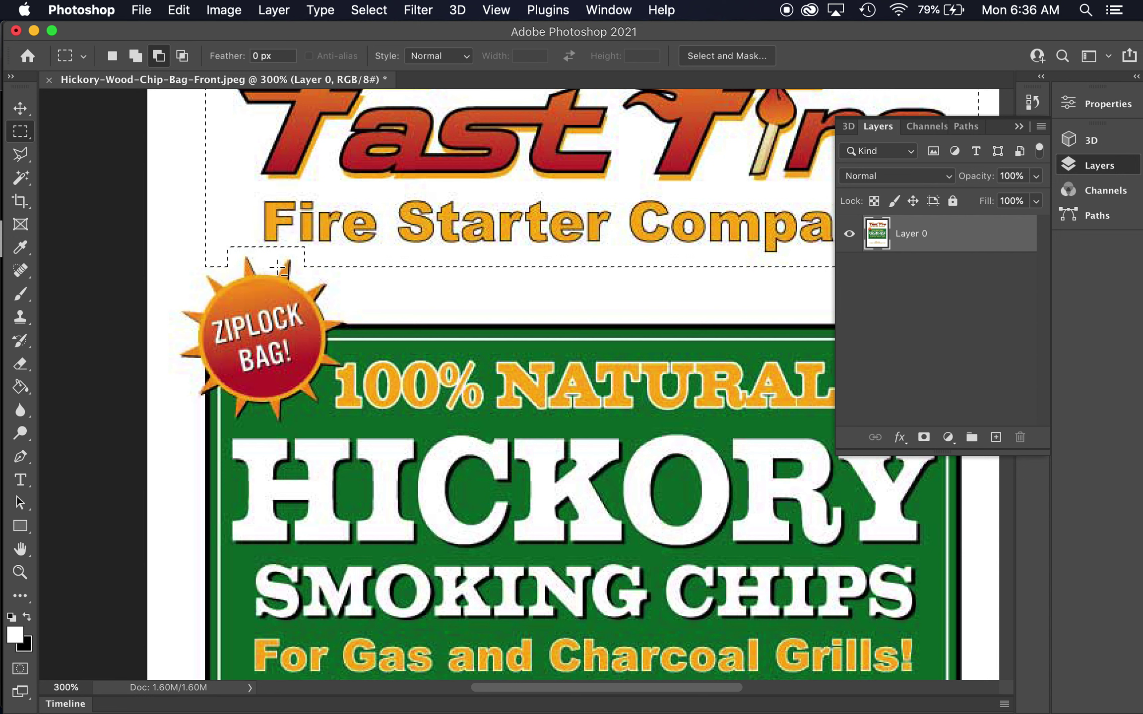
{"action": "key", "text": "alt"}
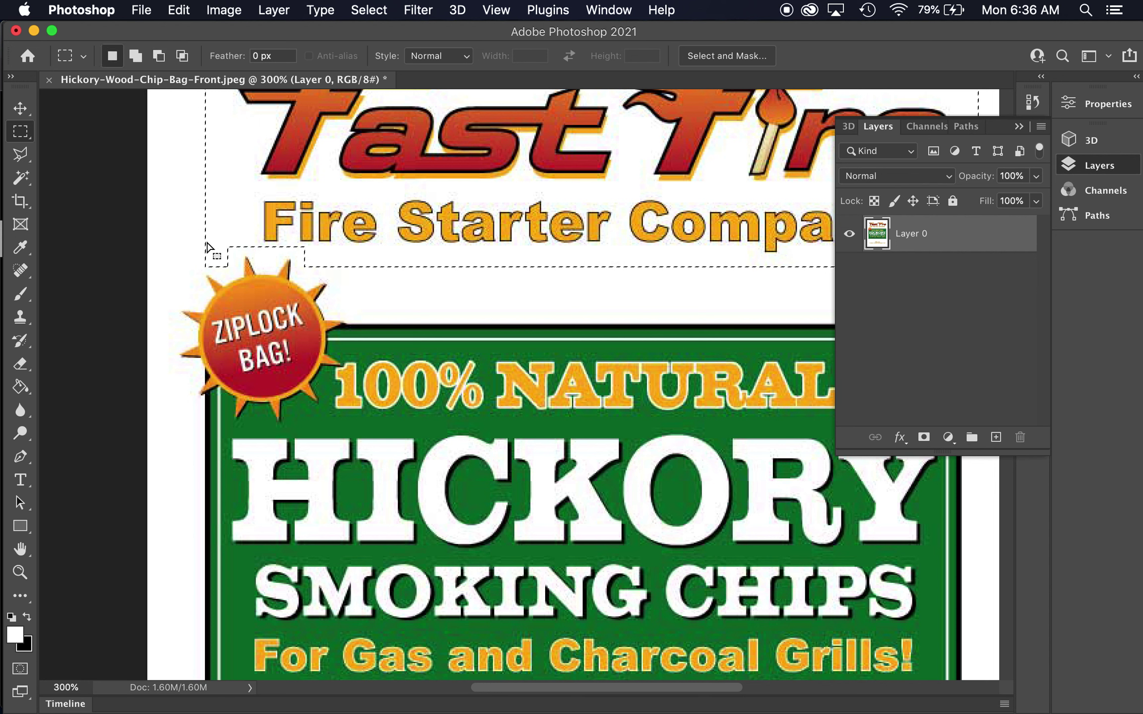
{"action": "key", "text": "shift"}
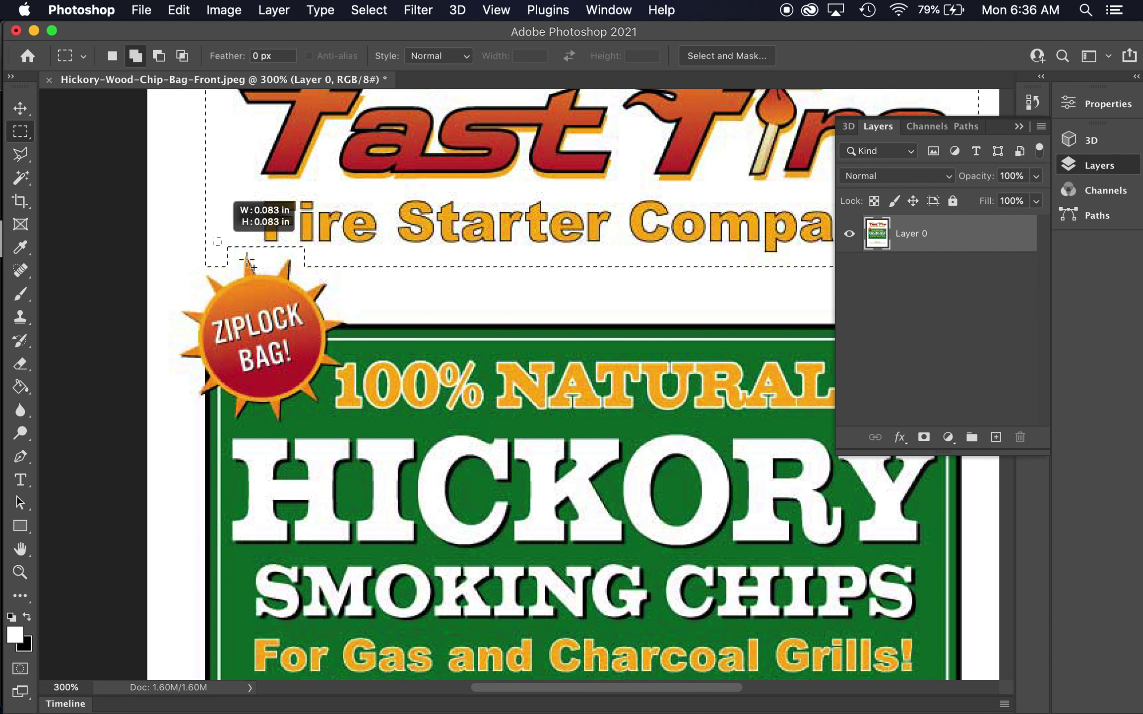
{"action": "key", "text": "Escape"}
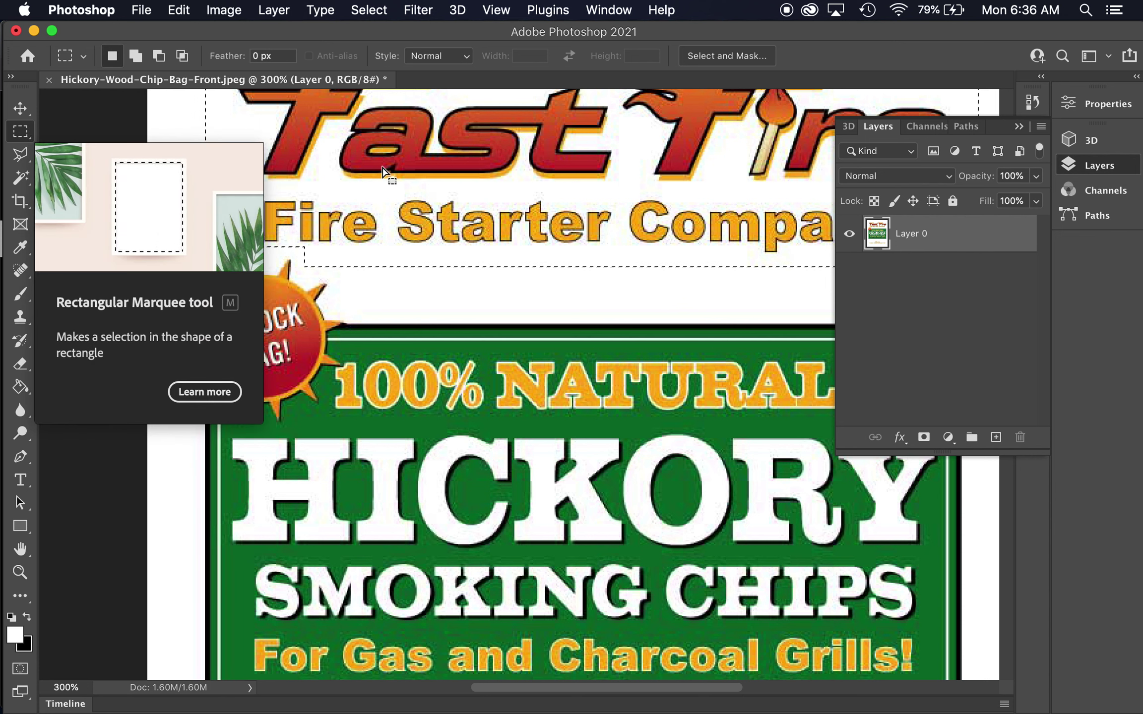
{"action": "key", "text": "super+minus"}
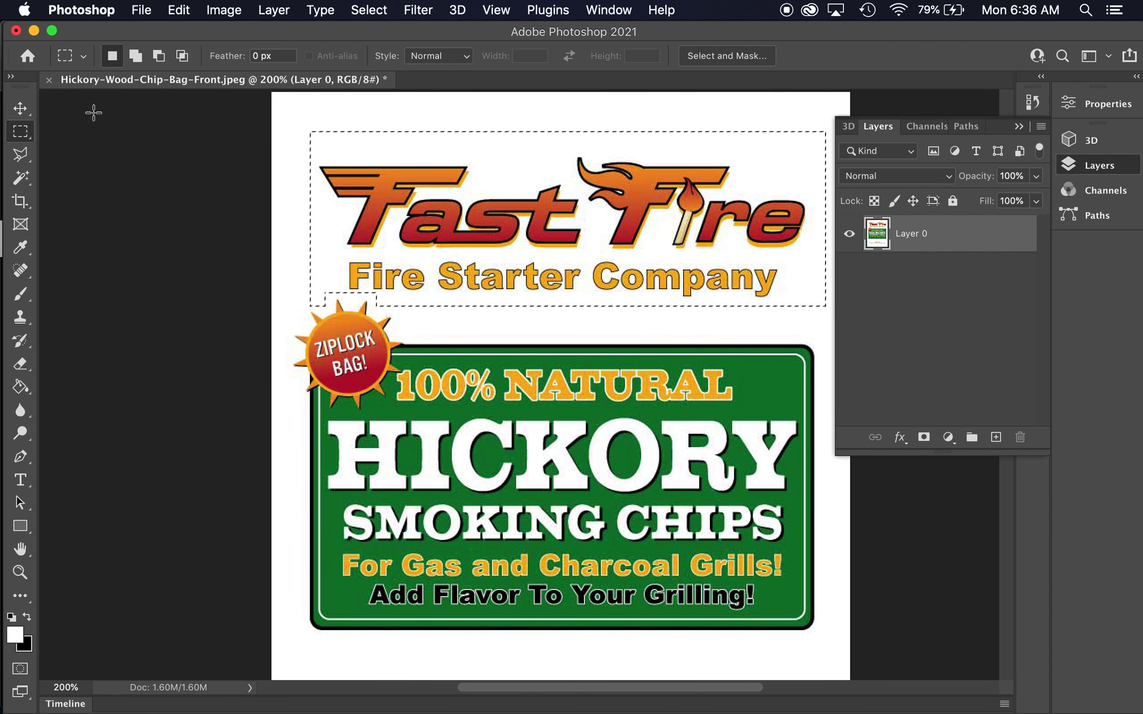
Step: Nudge the selected logo pixels with the Move tool and cut them out of Layer 0
{"action": "left_click", "coordinate": [21, 109]}
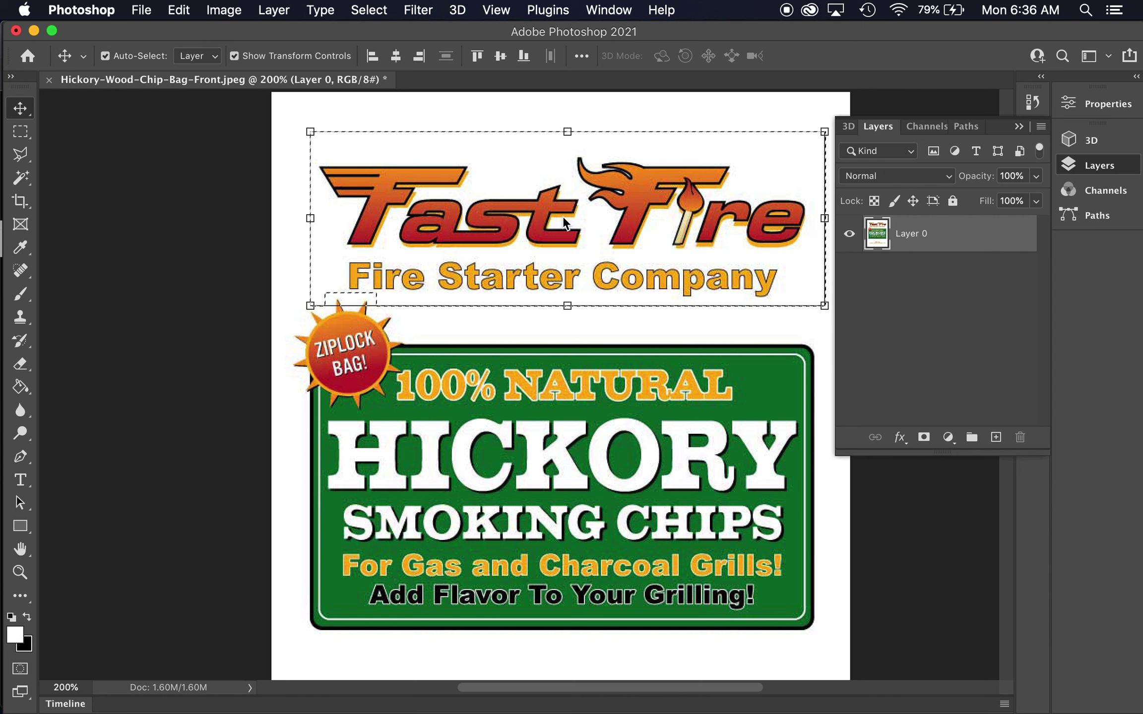
{"action": "left_click_drag", "start_coordinate": [563, 219], "coordinate": [597, 226]}
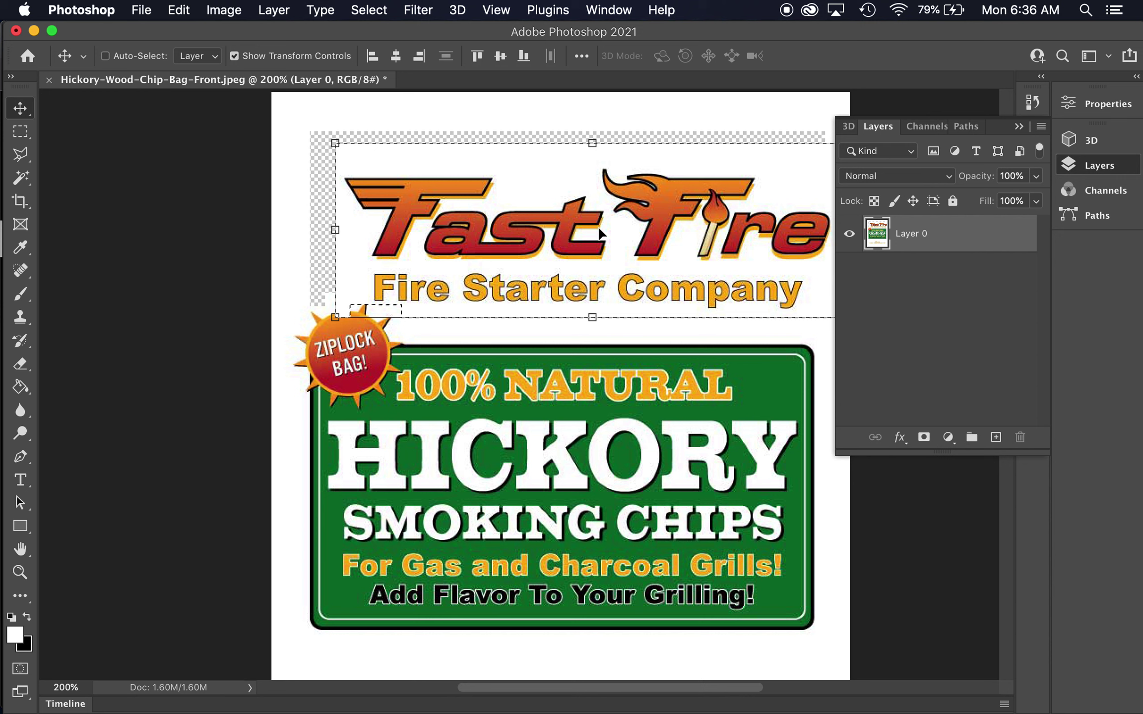
{"action": "key", "text": "super+x"}
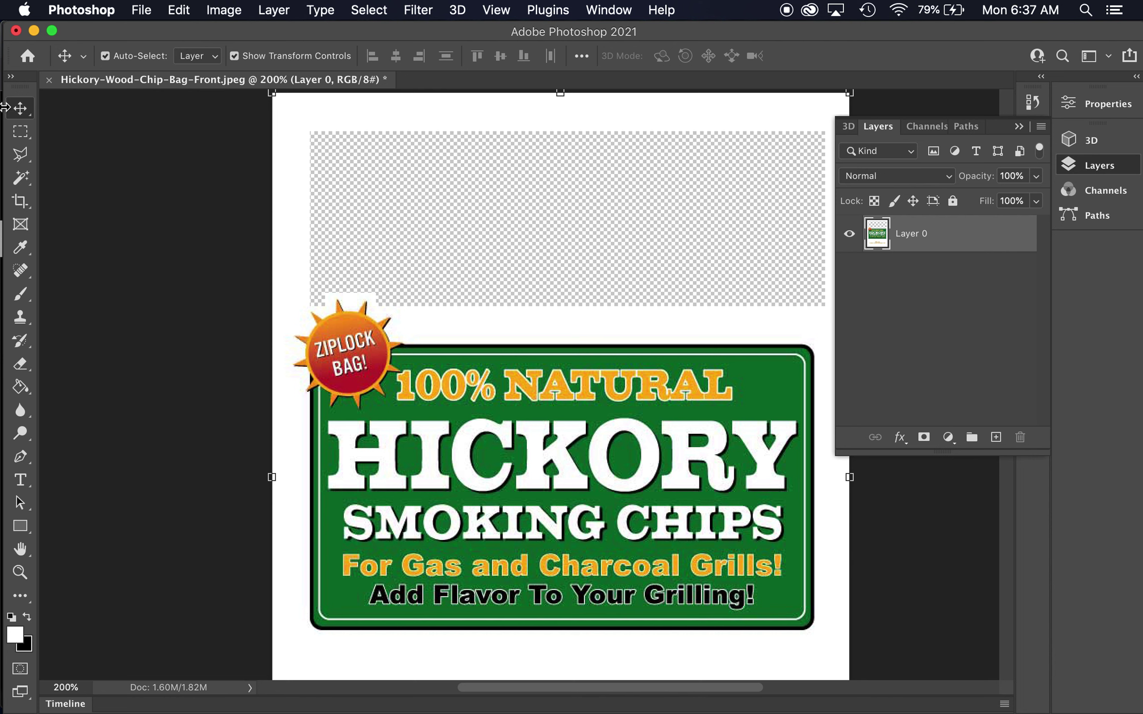
{"action": "left_click", "coordinate": [21, 133]}
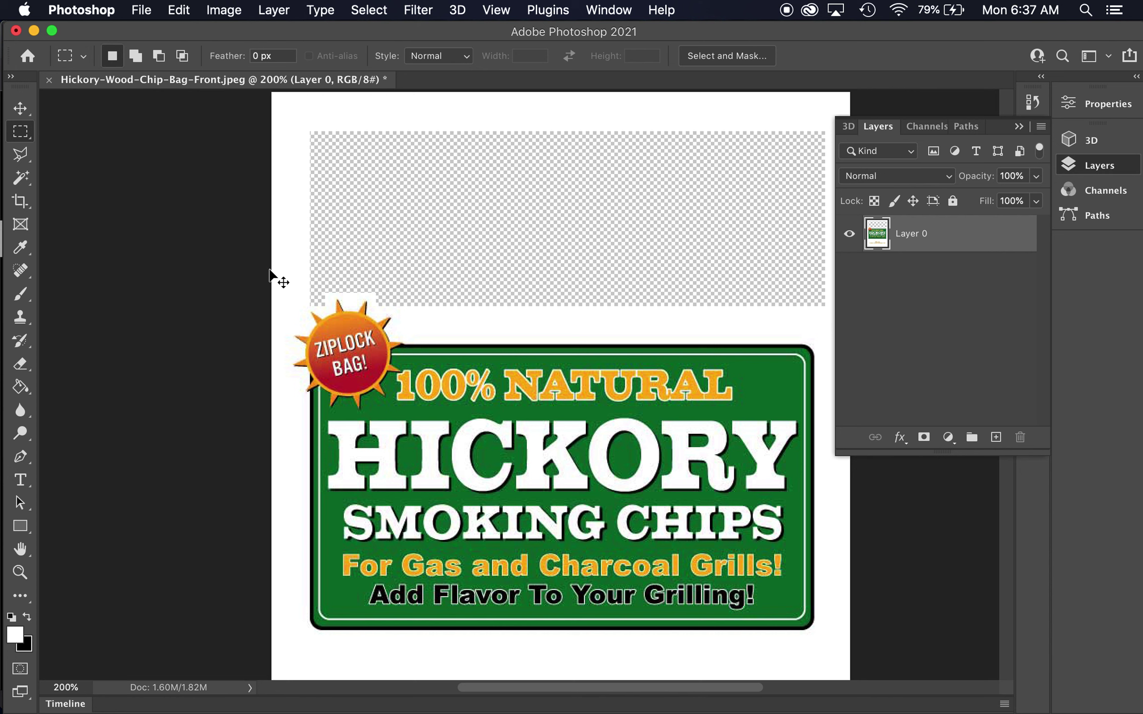
Step: Paste the logo onto new Layer 1 and align it over its original spot, checking by toggling visibility
{"action": "key", "text": "super+v"}
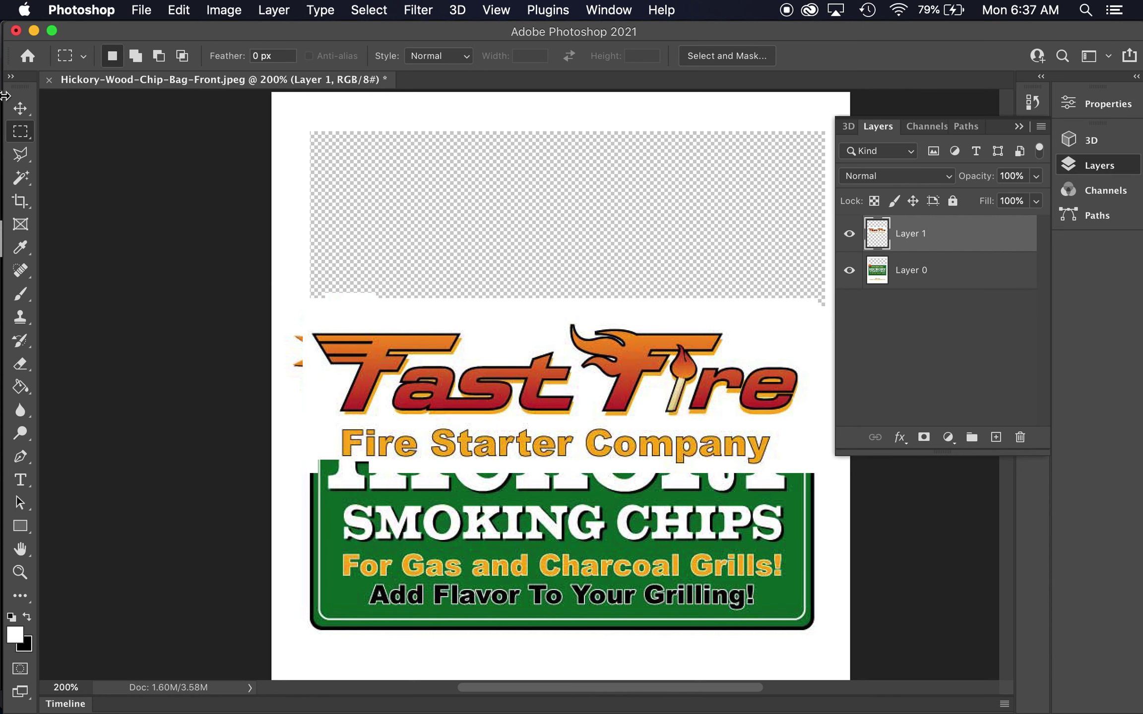
{"action": "left_click", "coordinate": [25, 112]}
{"action": "left_click_drag", "start_coordinate": [733, 427], "coordinate": [690, 244]}
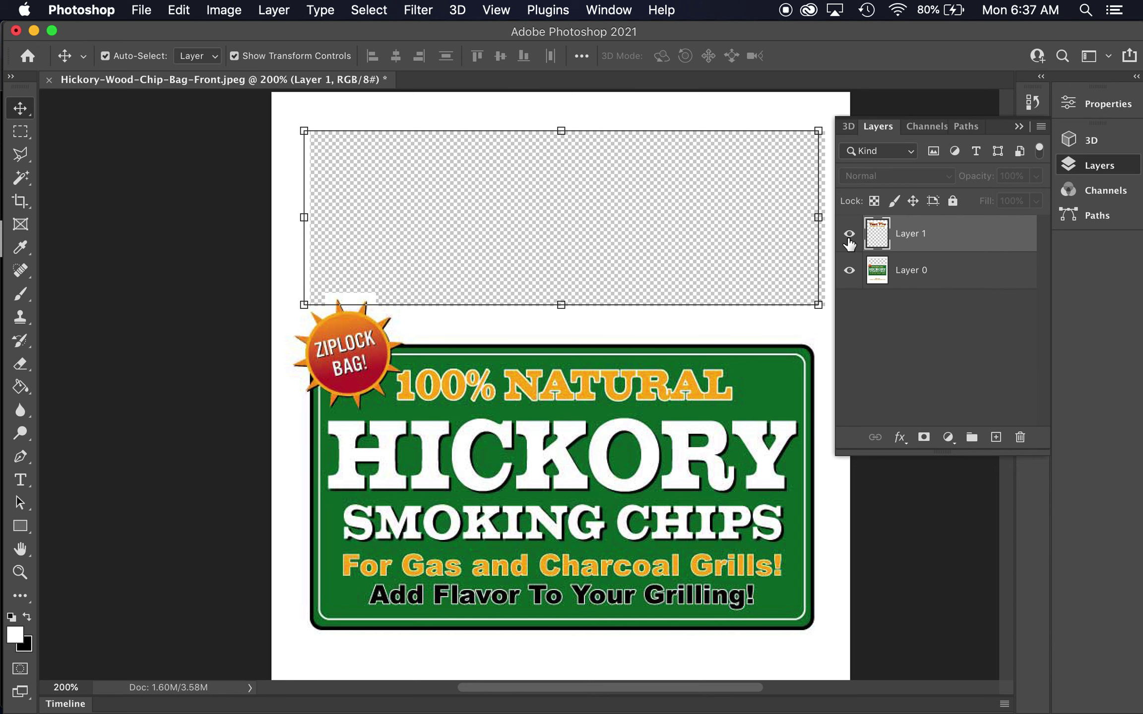
{"action": "left_click", "coordinate": [849, 242]}
{"action": "left_click", "coordinate": [849, 242]}
{"action": "left_click", "coordinate": [849, 242]}
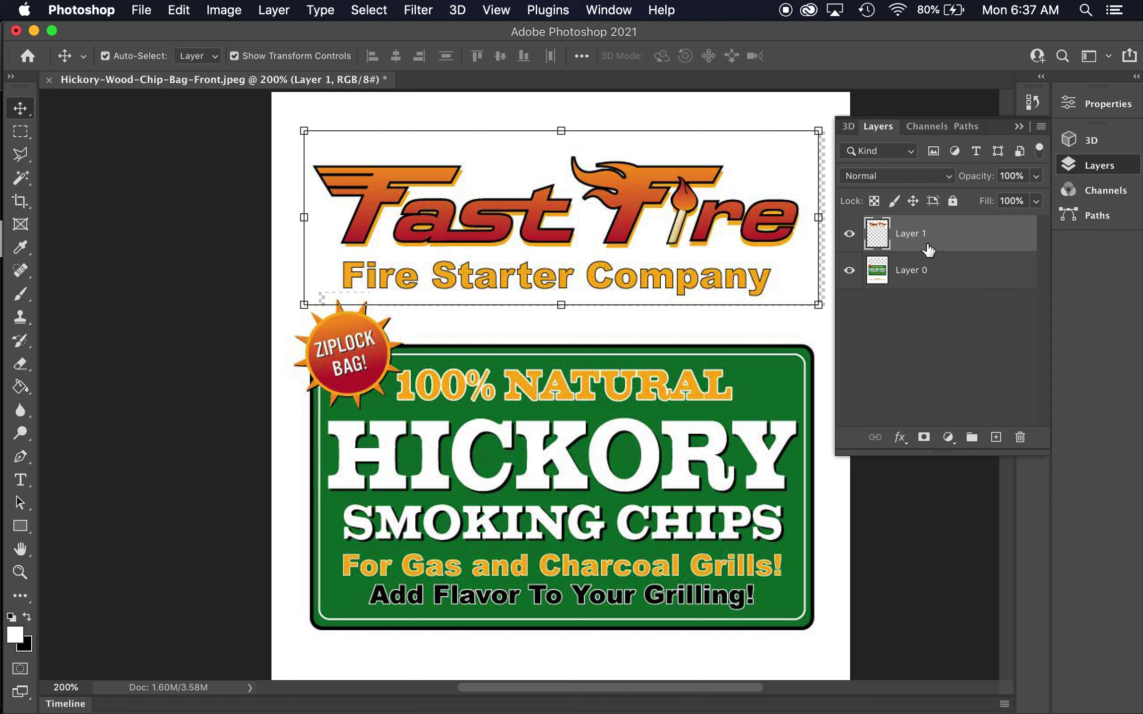
{"action": "mouse_move", "coordinate": [605, 189]}
{"action": "left_mouse_down"}
{"action": "mouse_move", "coordinate": [474, 237]}
{"action": "mouse_move", "coordinate": [635, 413]}
{"action": "mouse_move", "coordinate": [657, 225]}
{"action": "mouse_move", "coordinate": [591, 193]}
{"action": "left_mouse_up"}
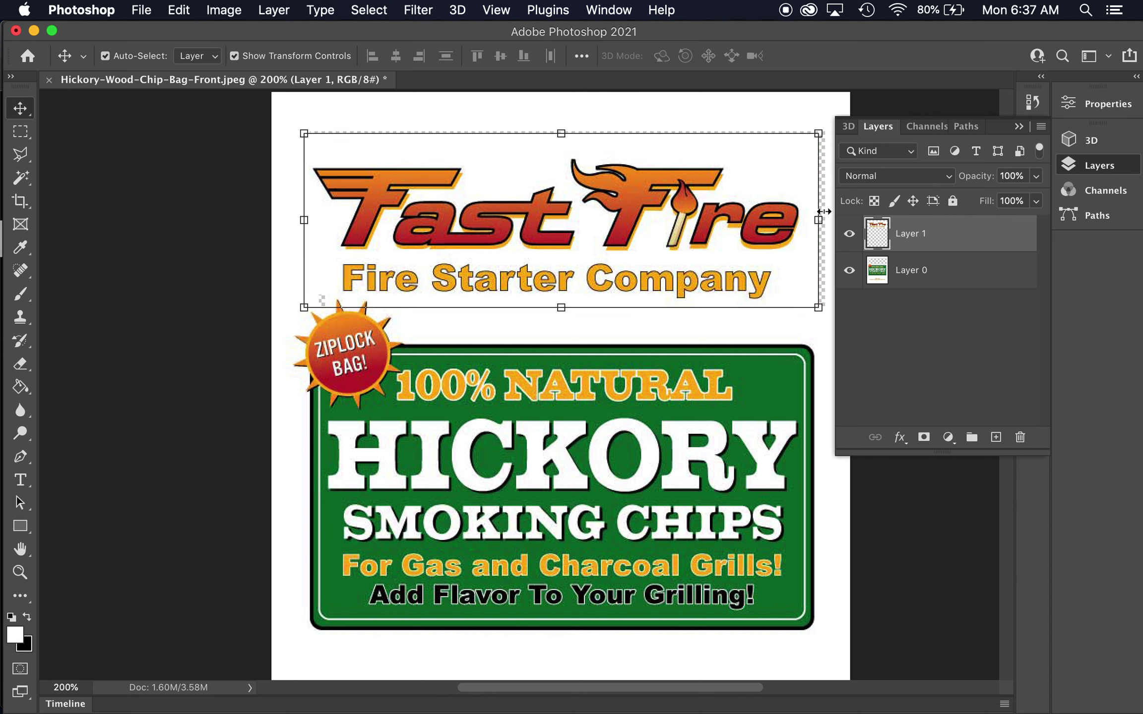
Step: Rename Layer 1 to LOGO
{"action": "double_click", "coordinate": [910, 234]}
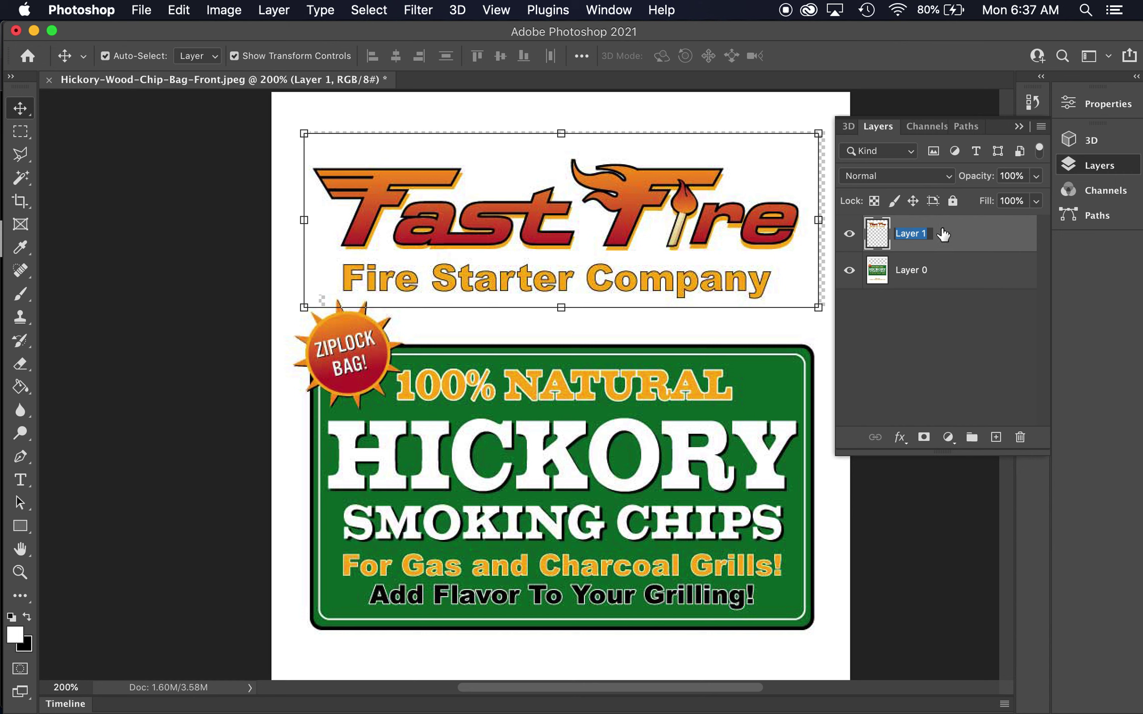
{"action": "type", "text": "LOGO"}
{"action": "key", "text": "Return"}
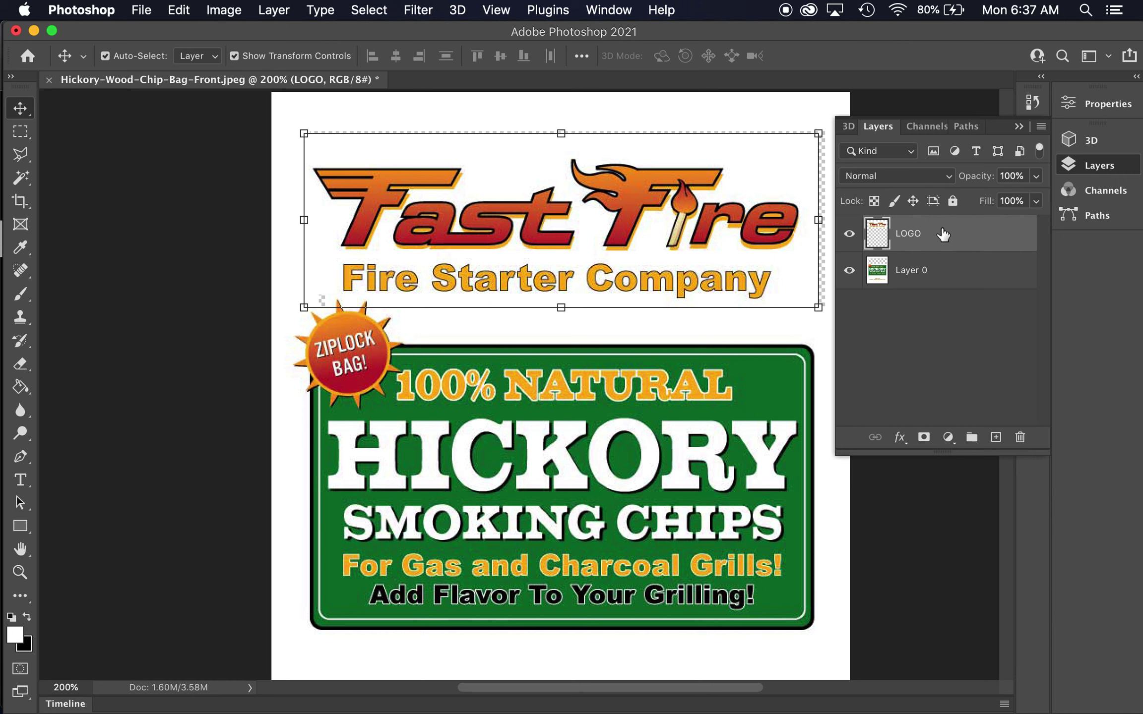